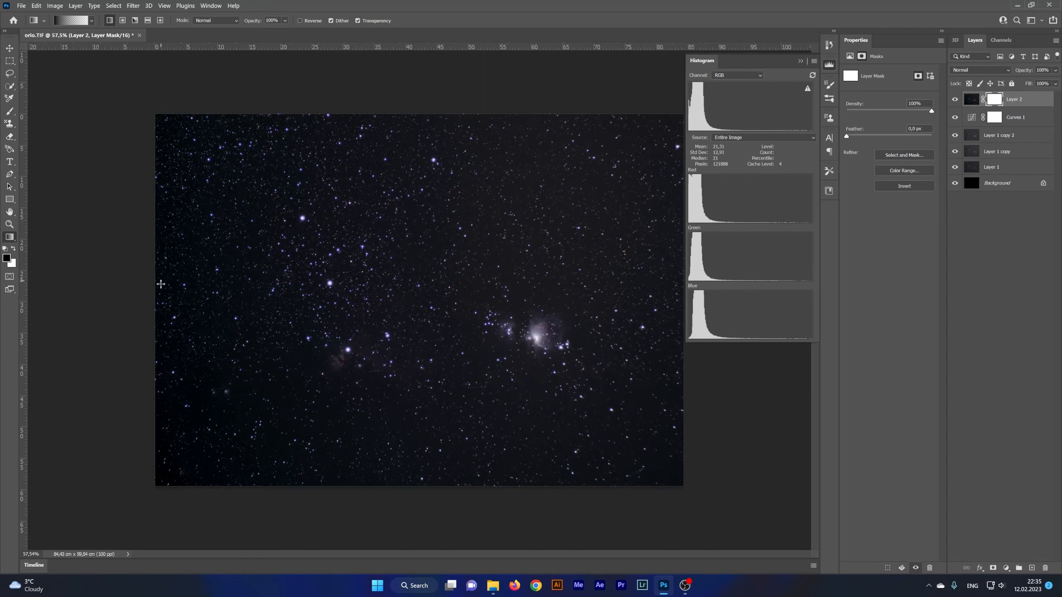
# Draw a horizontal black-to-white linear gradient on the Layer 2 mask, from the image's left edge to its right edge
pyautogui.moveTo(156, 286); pyautogui.dragTo(677, 296)
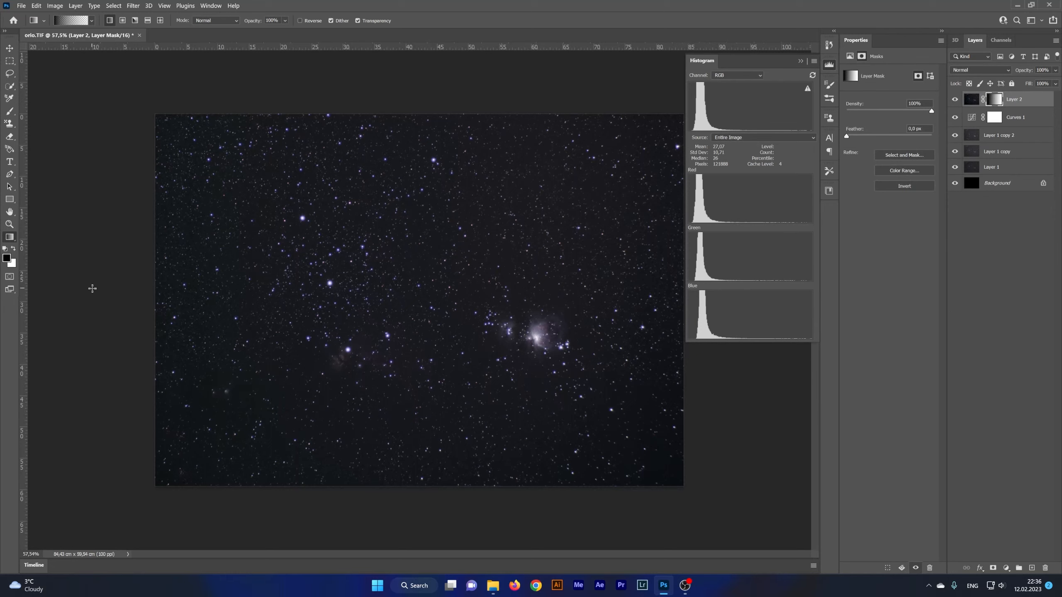
# Switch to the Brush for the Layer 2 mask, with a size of 1100 px and 100% opacity
pyautogui.press('b')
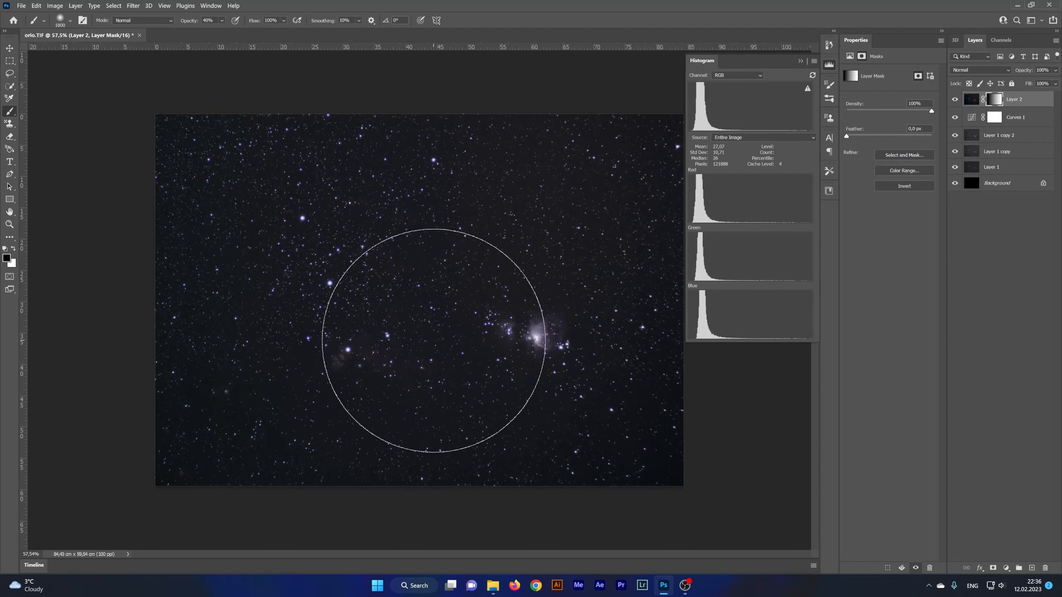
pyautogui.press('[')
pyautogui.press('[')
pyautogui.press('[')
pyautogui.press('[')
pyautogui.press('[')
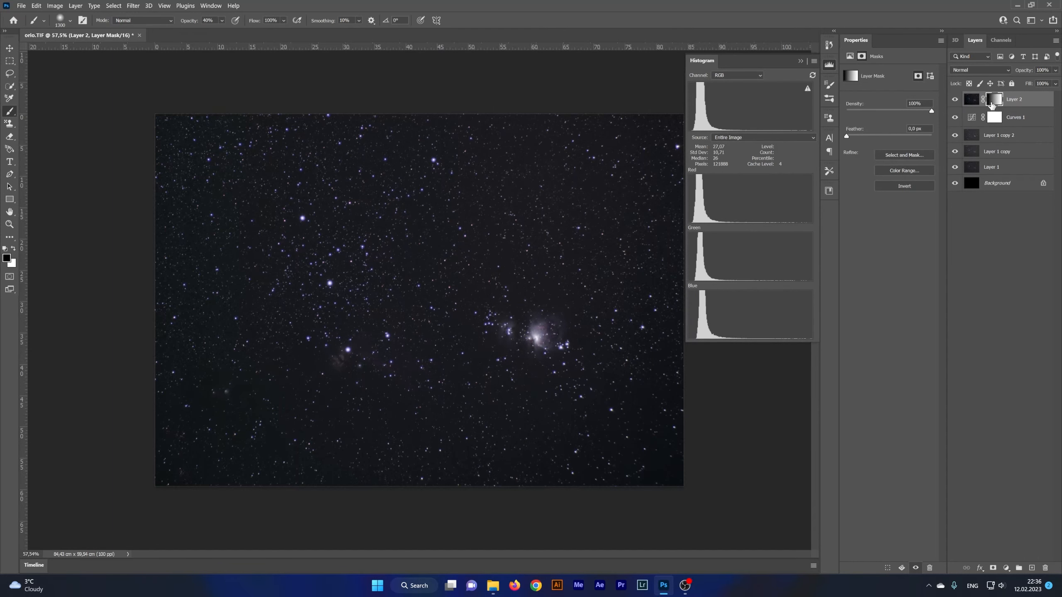
pyautogui.press('[')
pyautogui.press('[')
pyautogui.press('0')
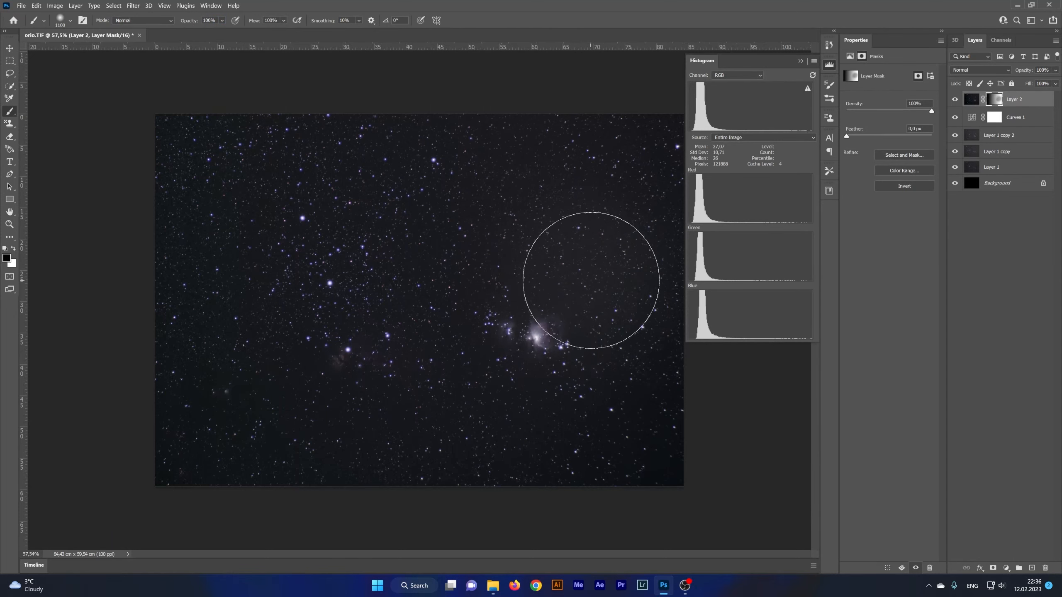
pyautogui.click(595, 286)
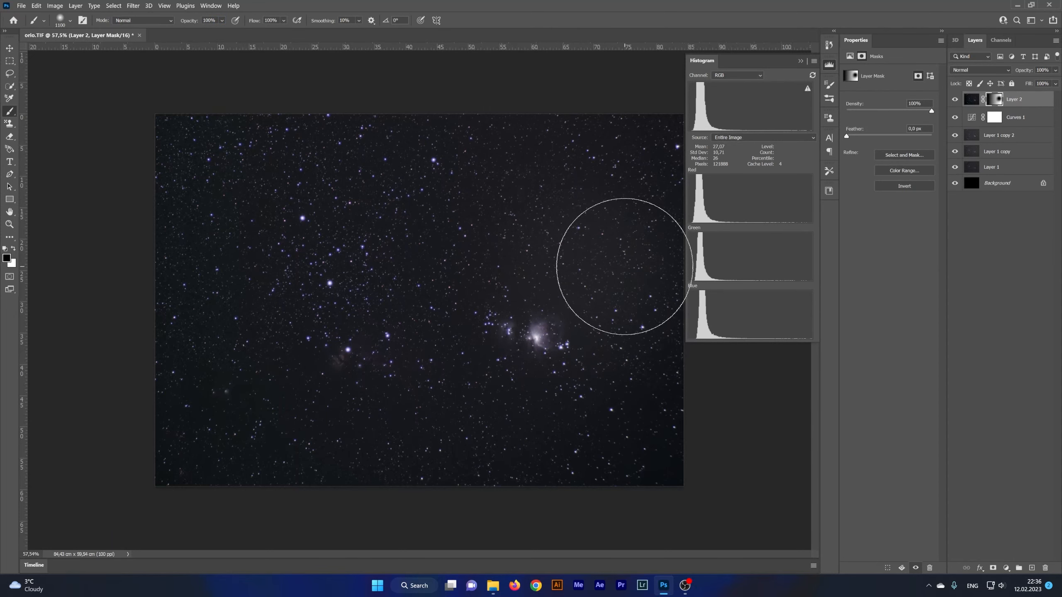
pyautogui.hotkey('ctrl', 'z')
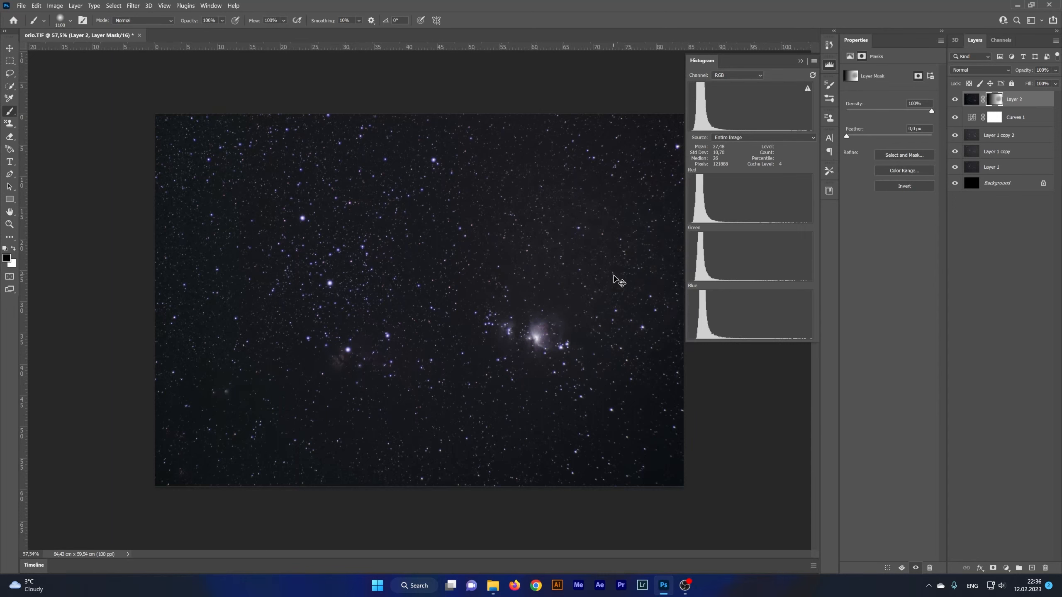
pyautogui.hotkey('ctrl', 'z')
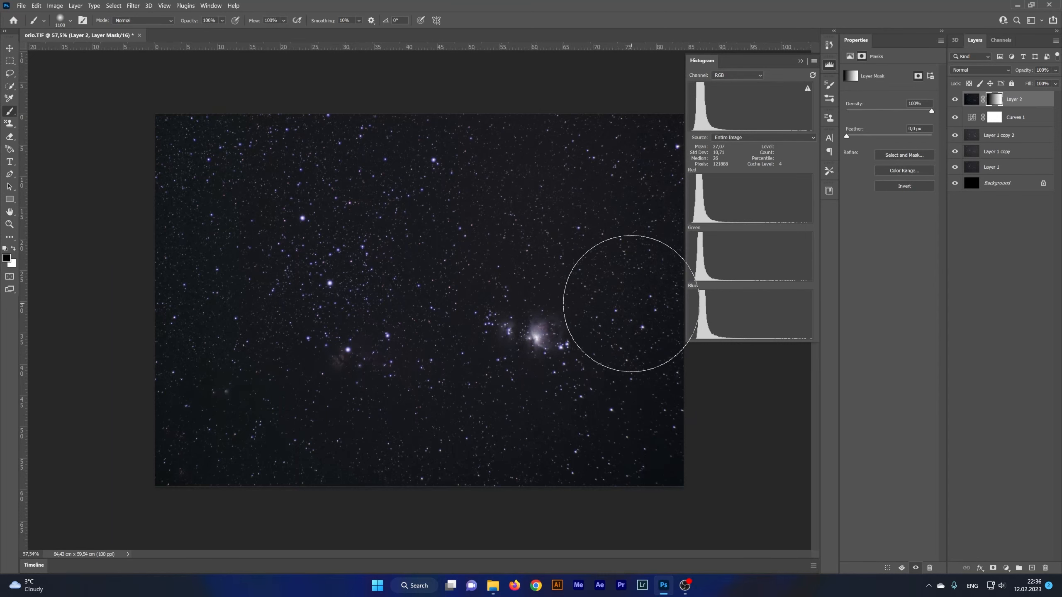
# Paint the middle and right part of the Layer 2 mask white with a 2700 px brush and compare with the layer hidden
pyautogui.click(14, 249)
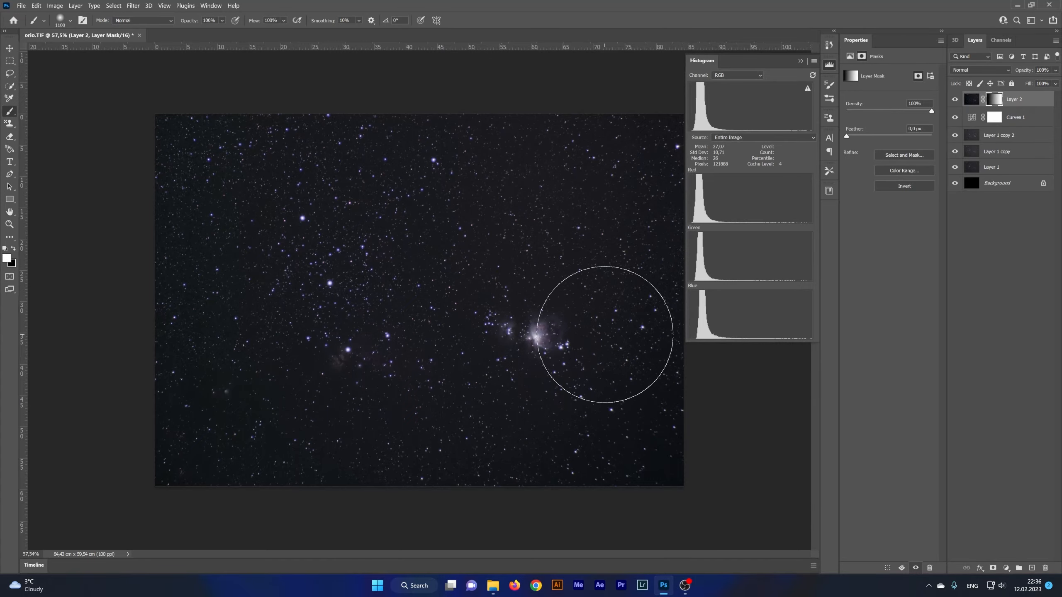
pyautogui.press(']')
pyautogui.press(']')
pyautogui.press(']')
pyautogui.press(']')
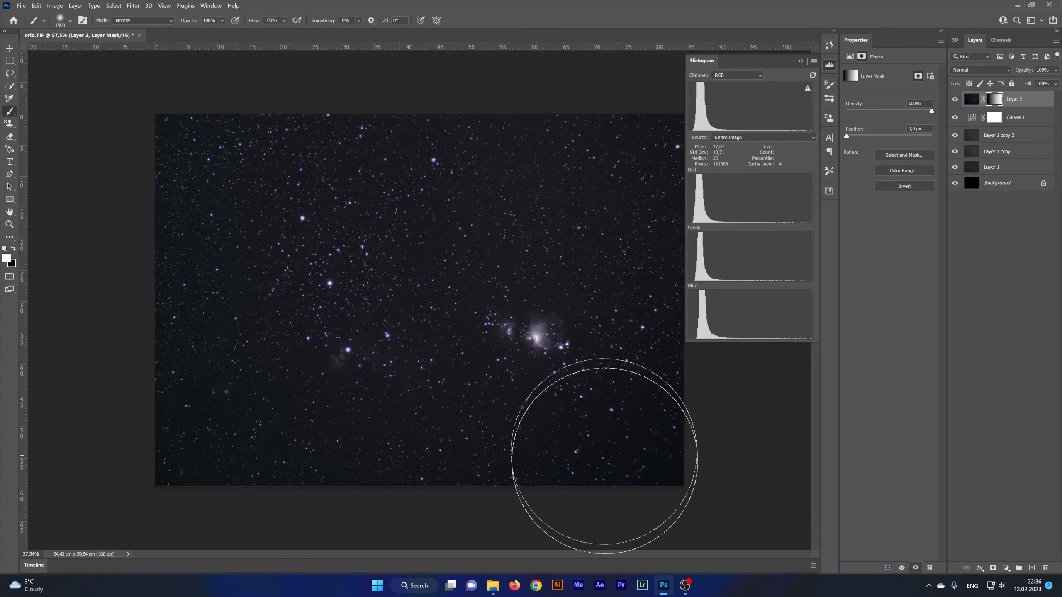
pyautogui.press(']')
pyautogui.press(']')
pyautogui.press(']')
pyautogui.press(']')
pyautogui.press(']')
pyautogui.press(']')
pyautogui.press(']')
pyautogui.press(']')
pyautogui.press(']')
pyautogui.press(']')
pyautogui.press(']')
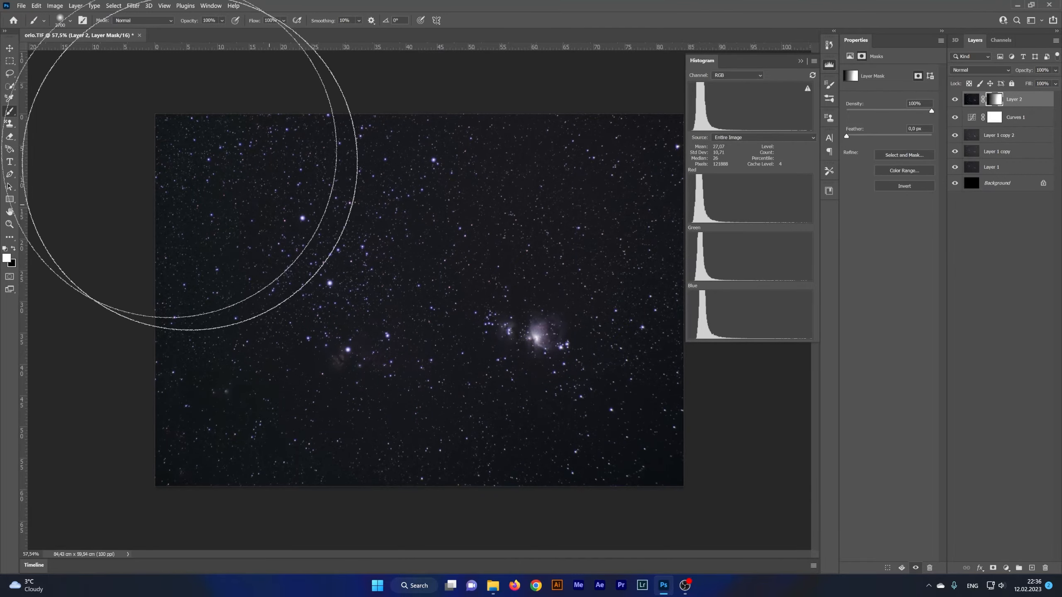
pyautogui.press(']')
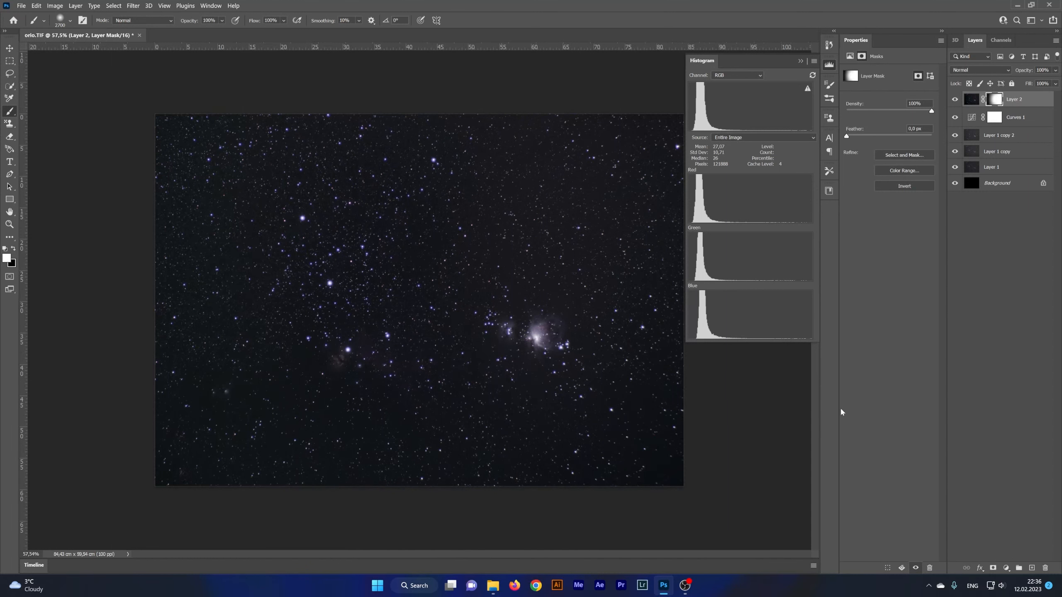
pyautogui.click(956, 100)
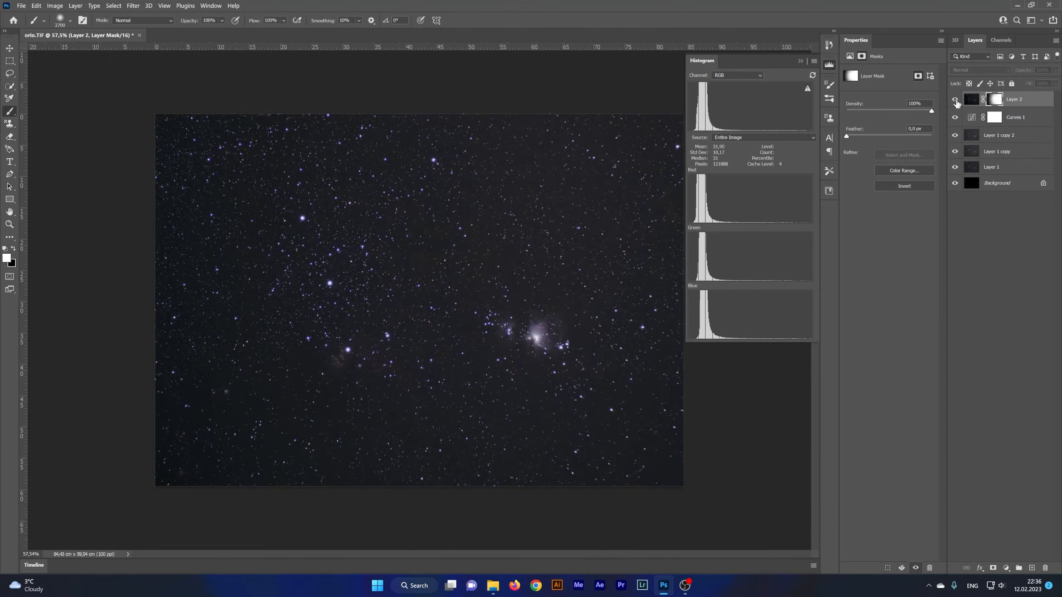
pyautogui.click(957, 101)
pyautogui.click(957, 101)
pyautogui.click(956, 101)
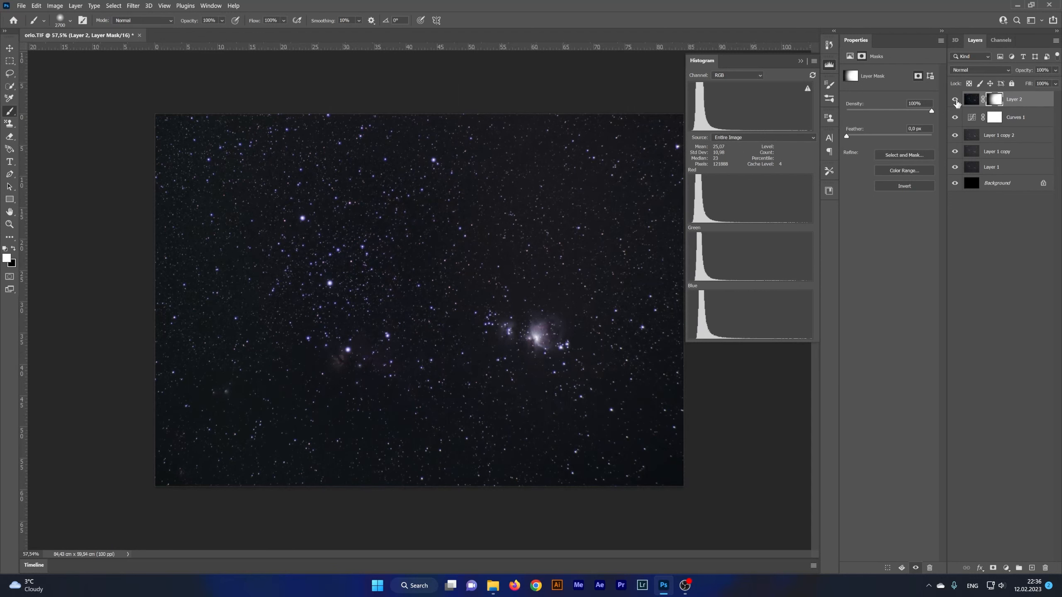
# Stamp all visible layers into a new merged layer above Layer 2
pyautogui.click(1035, 103)
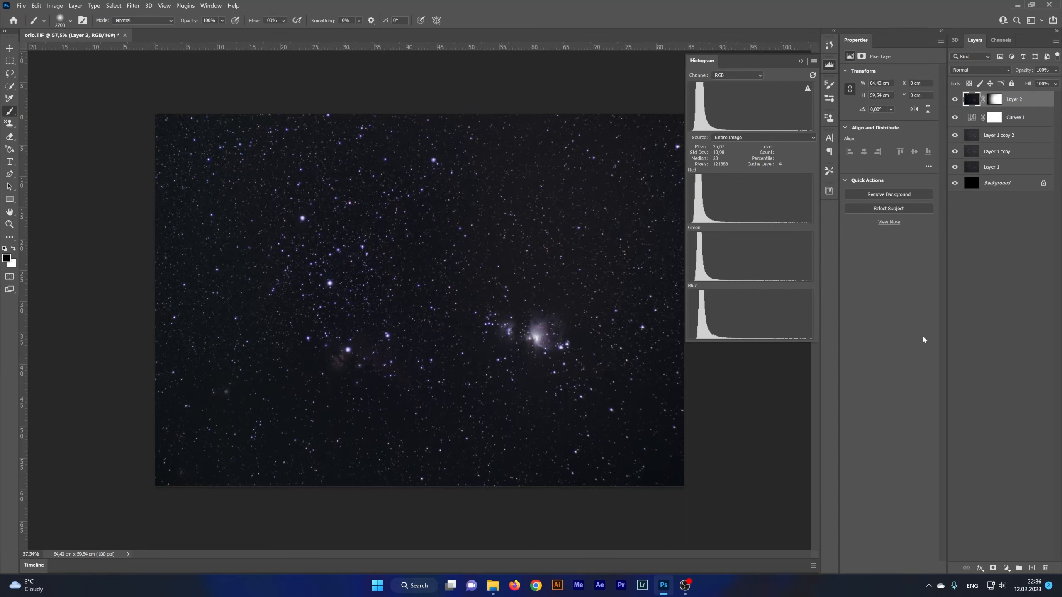
pyautogui.hotkey('ctrl', 'shift', 'alt', 'e')
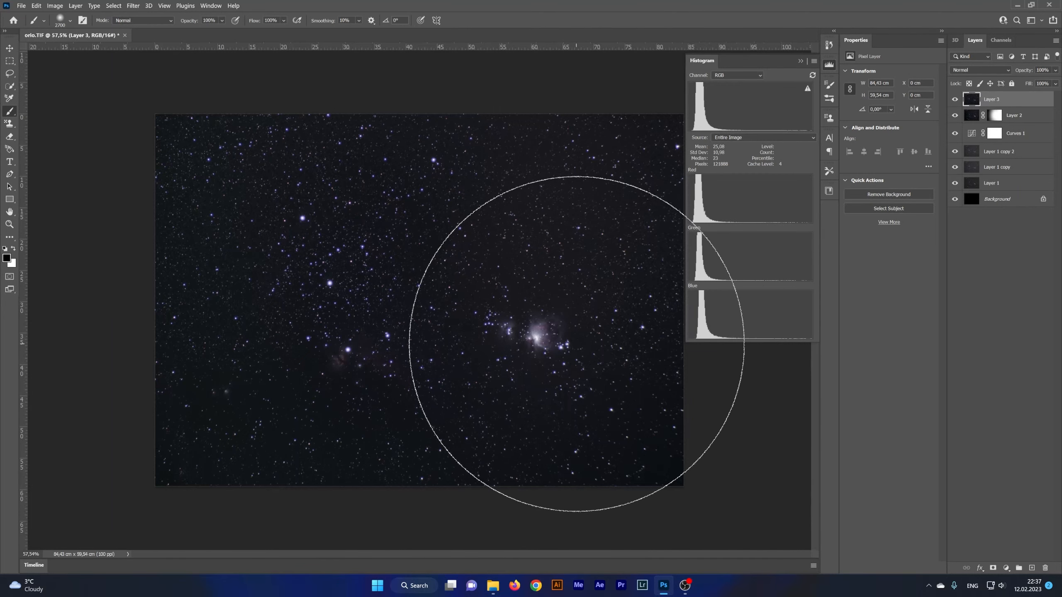
pyautogui.press('v')
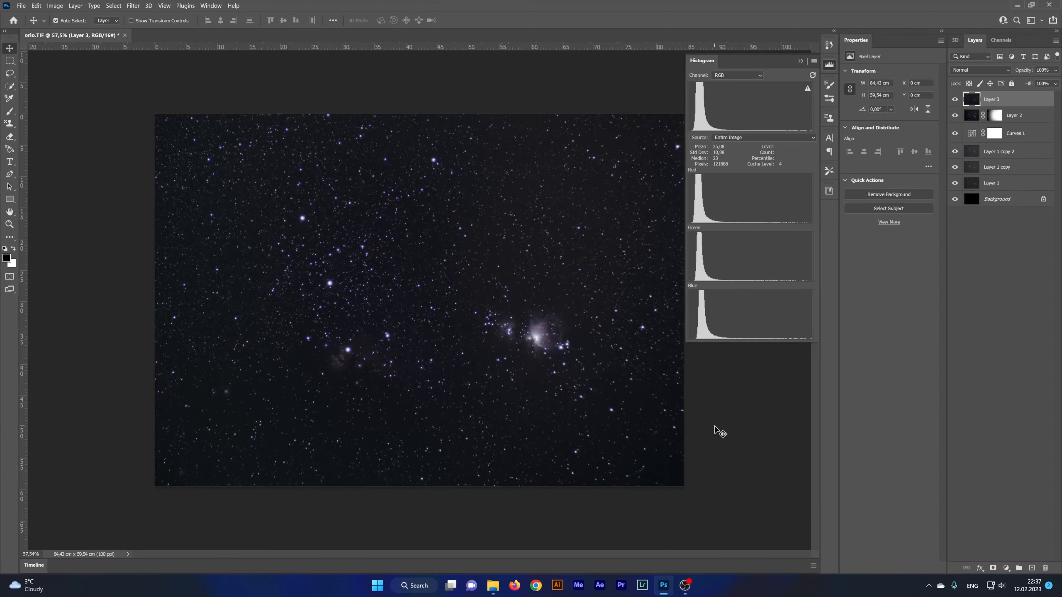
# Apply Levels to Layer 3 with a black input level of 6 and a midtone value of 1.13
pyautogui.hotkey('ctrl', 'l')
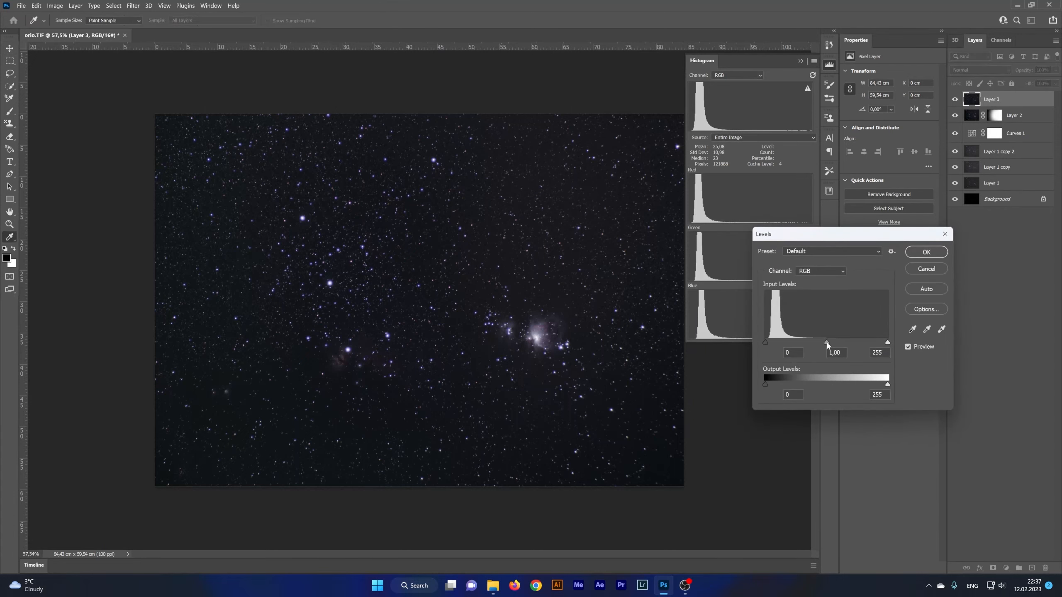
pyautogui.moveTo(826, 344); pyautogui.dragTo(768, 343)
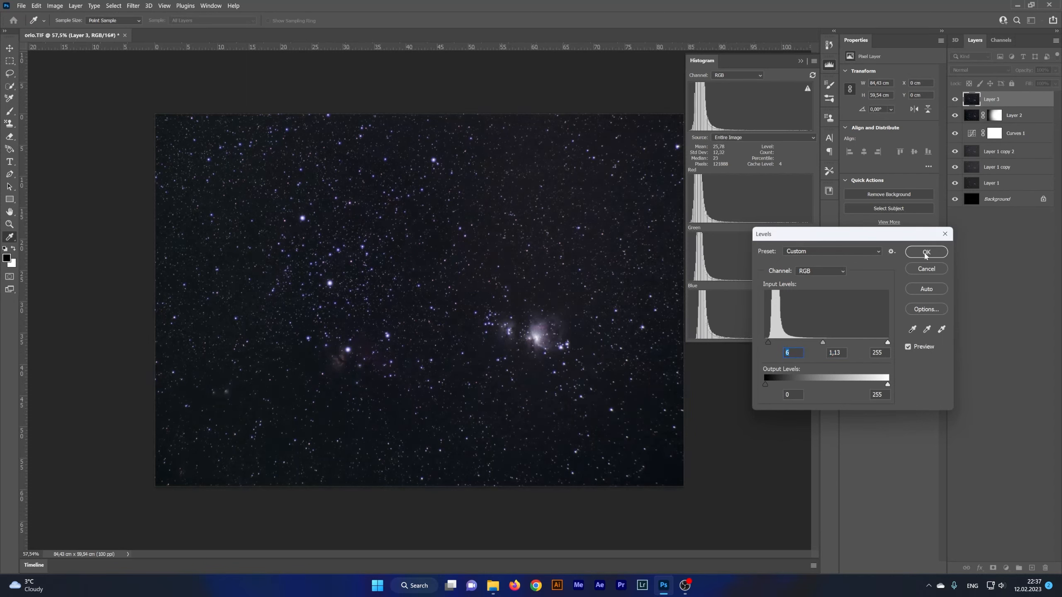
pyautogui.click(926, 252)
# Apply Levels to Layer 3 again, with a black input level of 6 and a midtone value of 1.11
pyautogui.hotkey('ctrl', 'l')
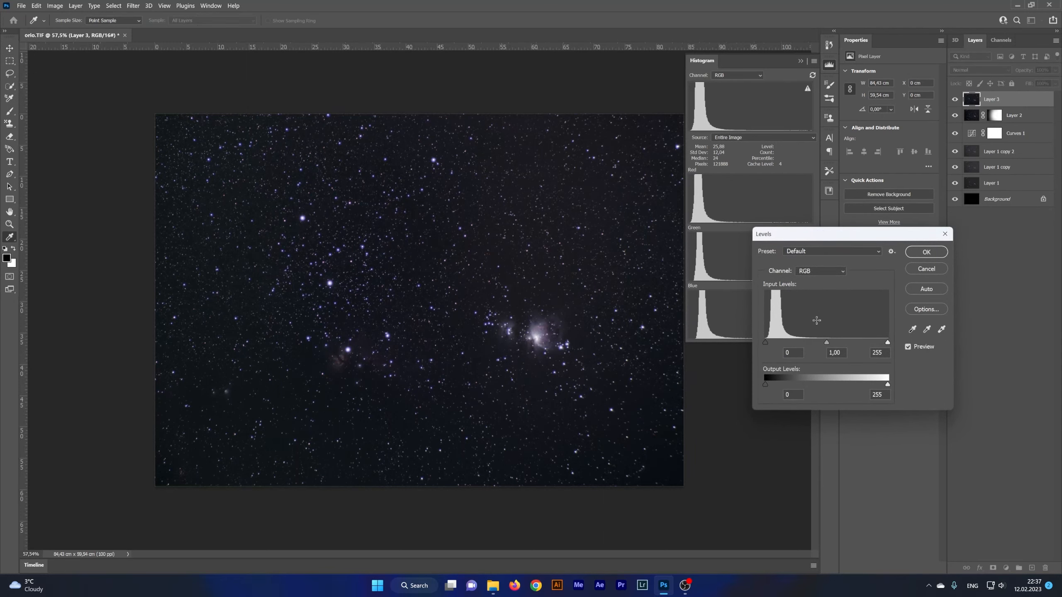
pyautogui.moveTo(825, 343); pyautogui.dragTo(769, 342)
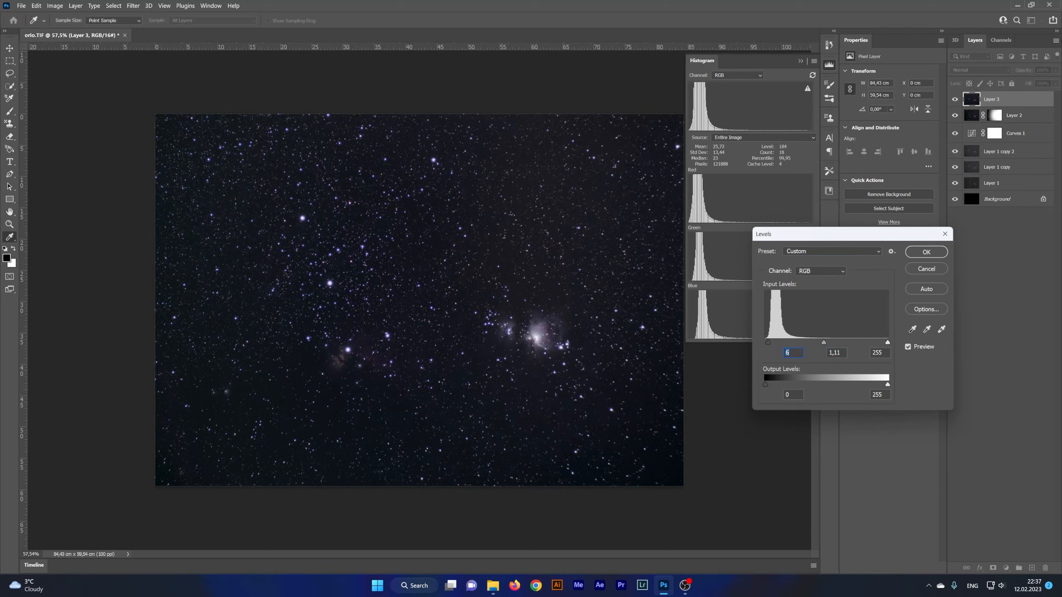
pyautogui.click(925, 252)
pyautogui.press('v')
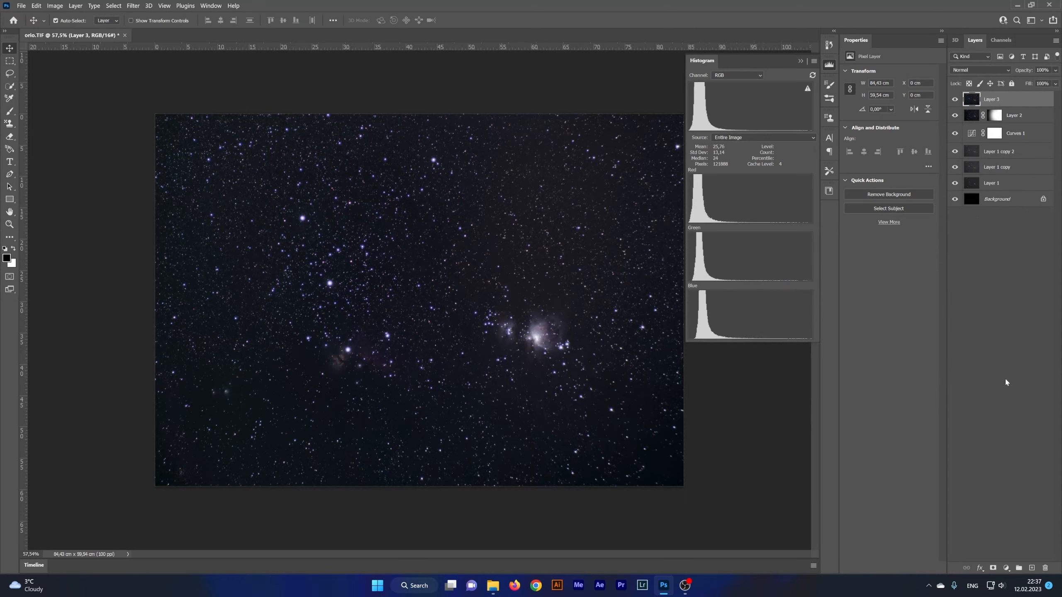
# Apply the Camera Raw Filter to Layer 3 with Sharpening 27, Noise Reduction 33 and Color Noise Reduction 42
pyautogui.click(1015, 363)
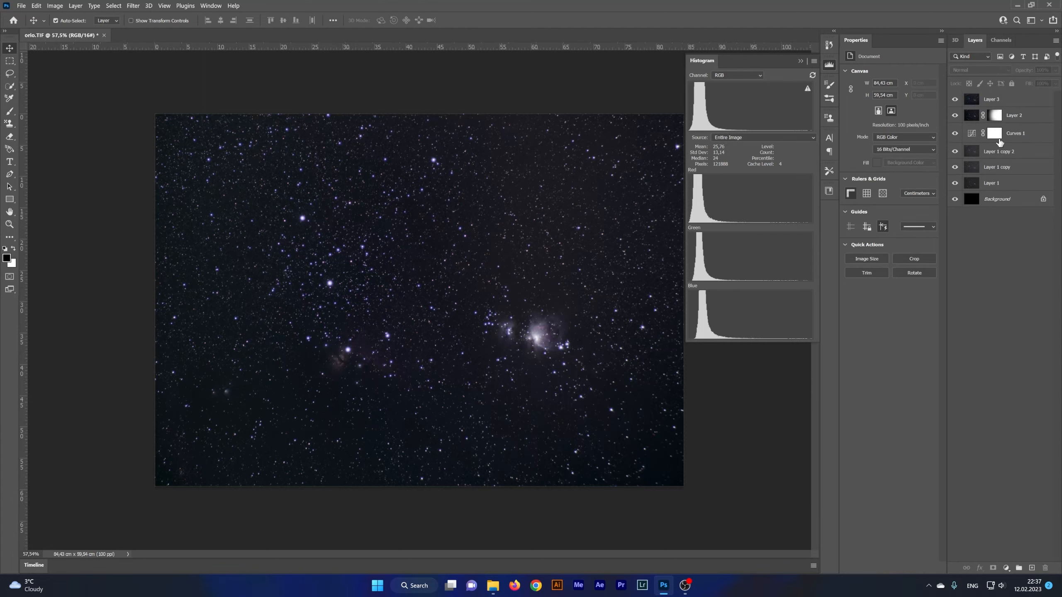
pyautogui.click(994, 106)
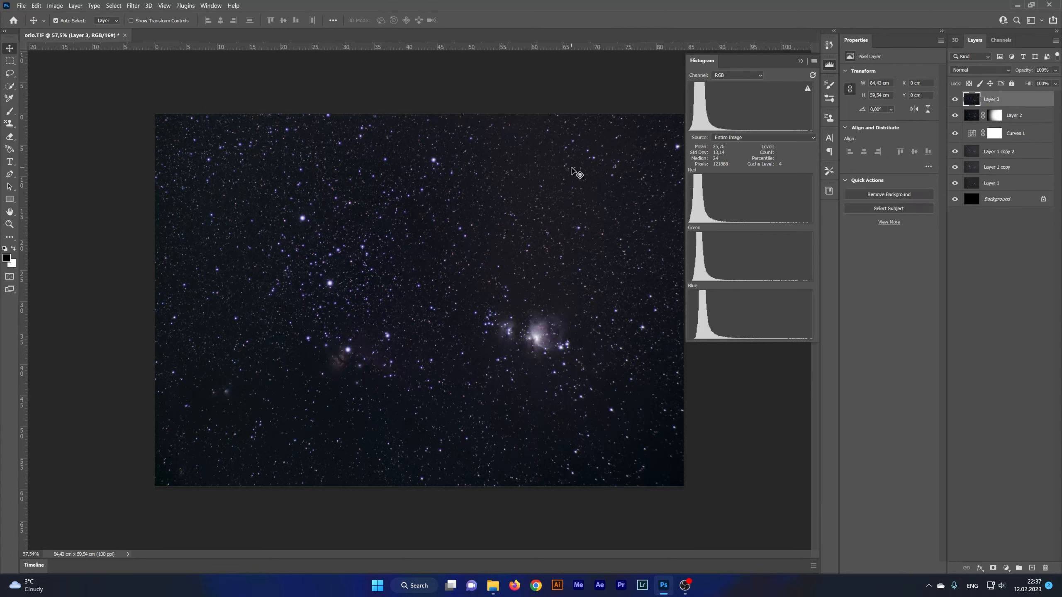
pyautogui.click(133, 6)
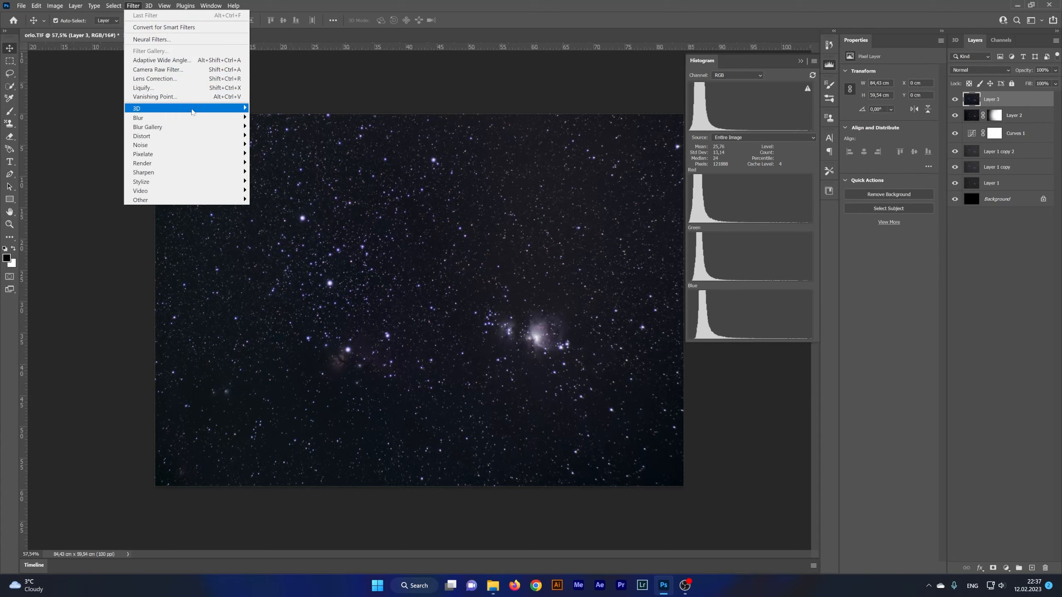
pyautogui.click(197, 70)
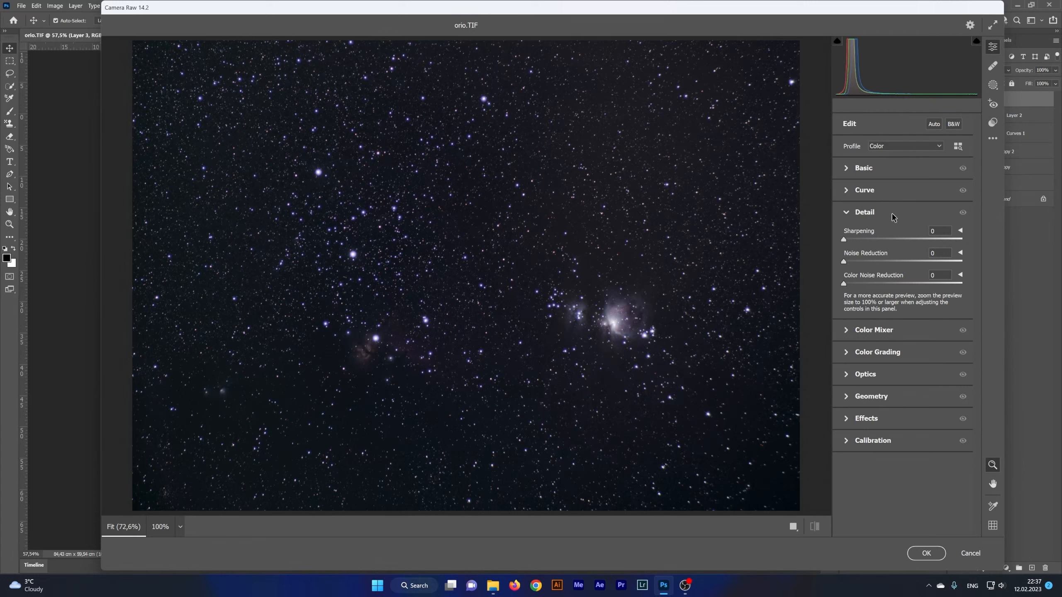
pyautogui.click(883, 261)
pyautogui.moveTo(845, 241); pyautogui.dragTo(866, 241)
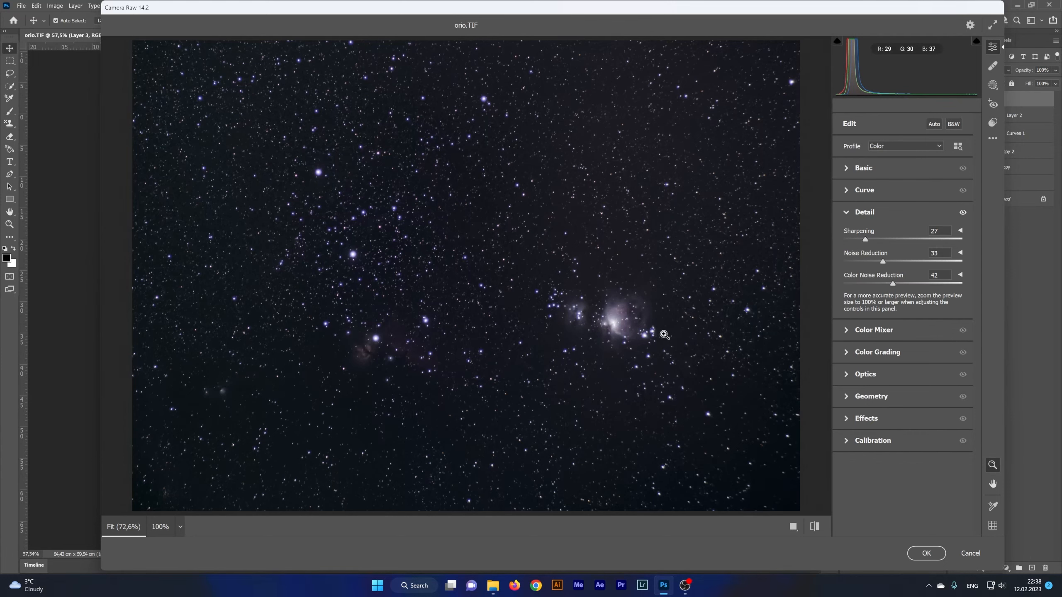
pyautogui.click(926, 553)
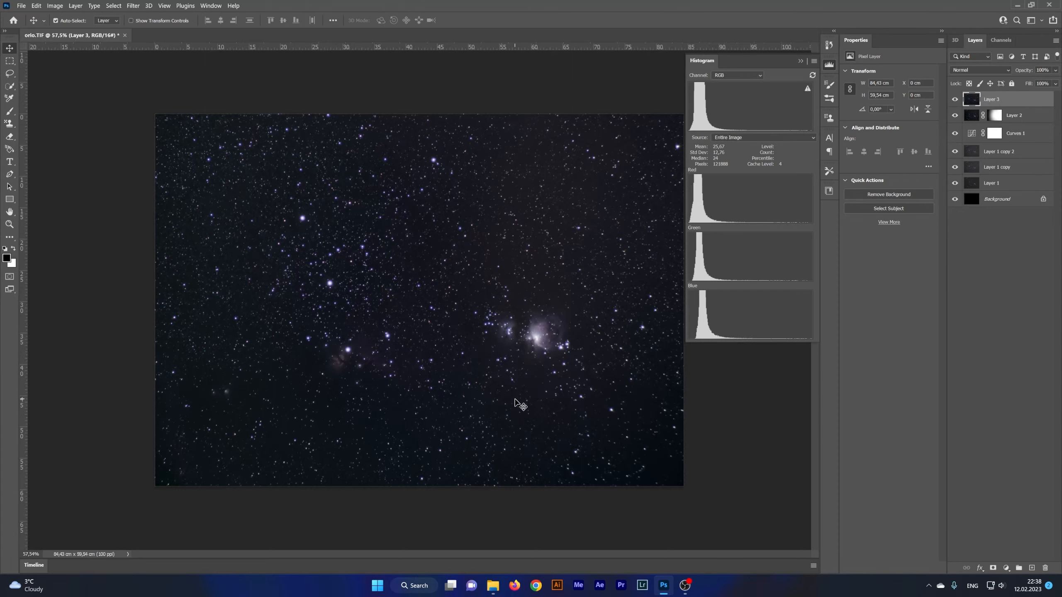
# Examine the stars and nebulae in Layer 3 up close for remaining noise and sharpness
pyautogui.scroll(5, 376, 393)
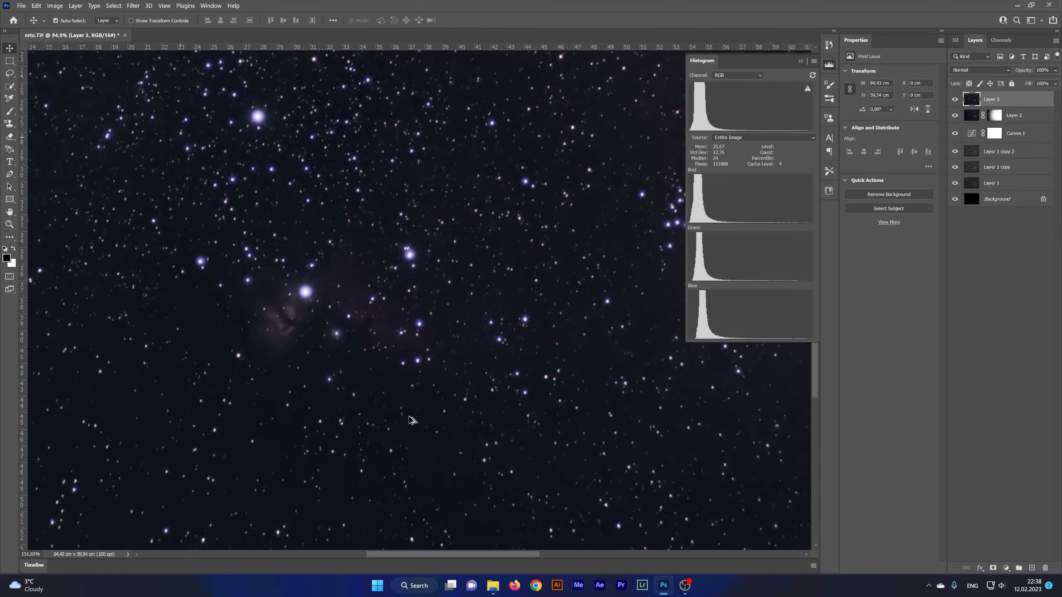
pyautogui.scroll(2, 412, 421)
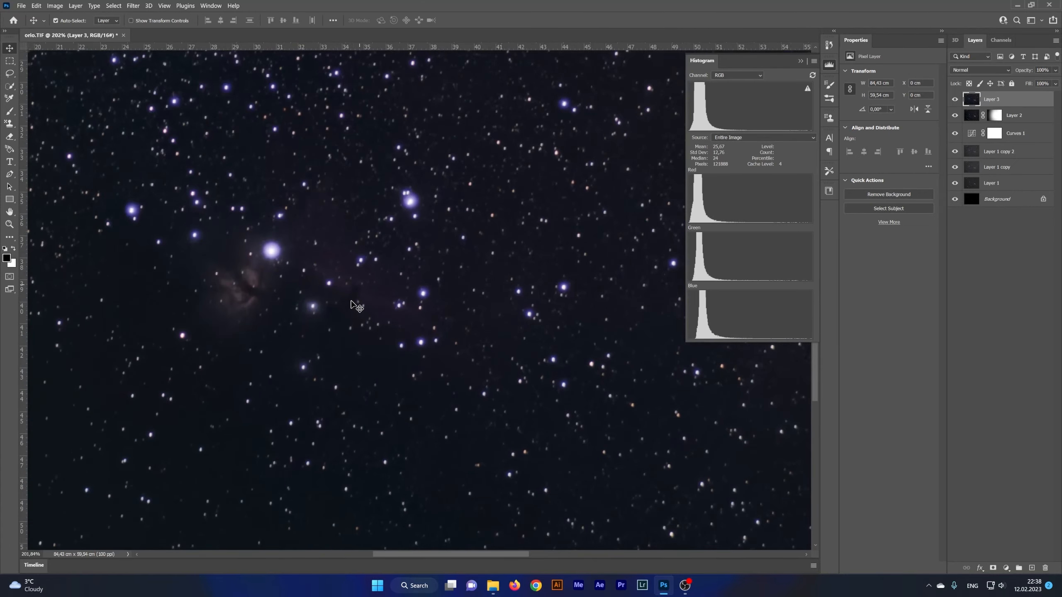
pyautogui.scroll(-4, 247, 283)
pyautogui.scroll(-3, 355, 299)
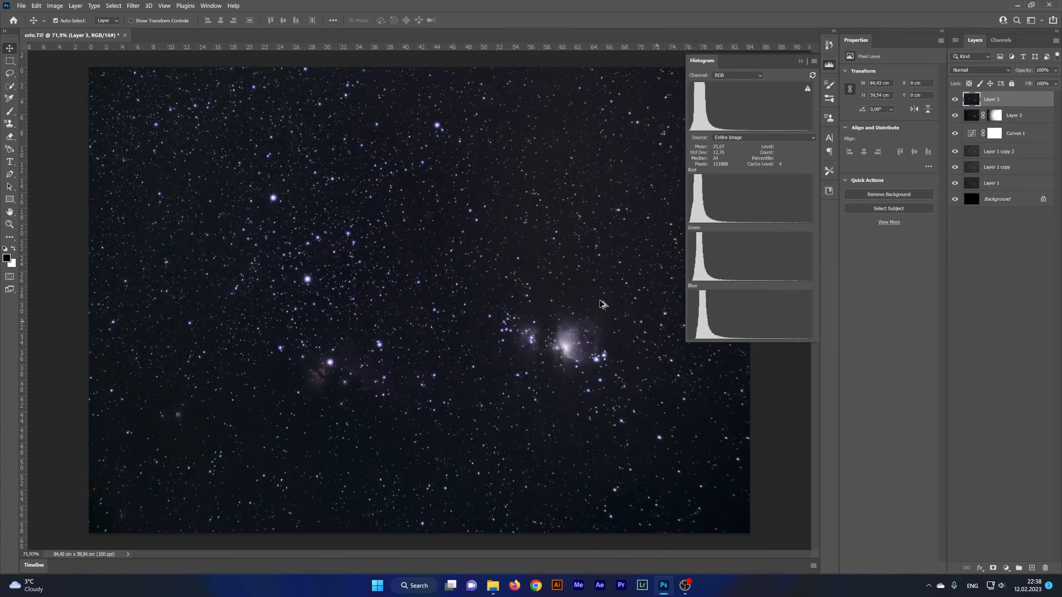
pyautogui.click(1029, 266)
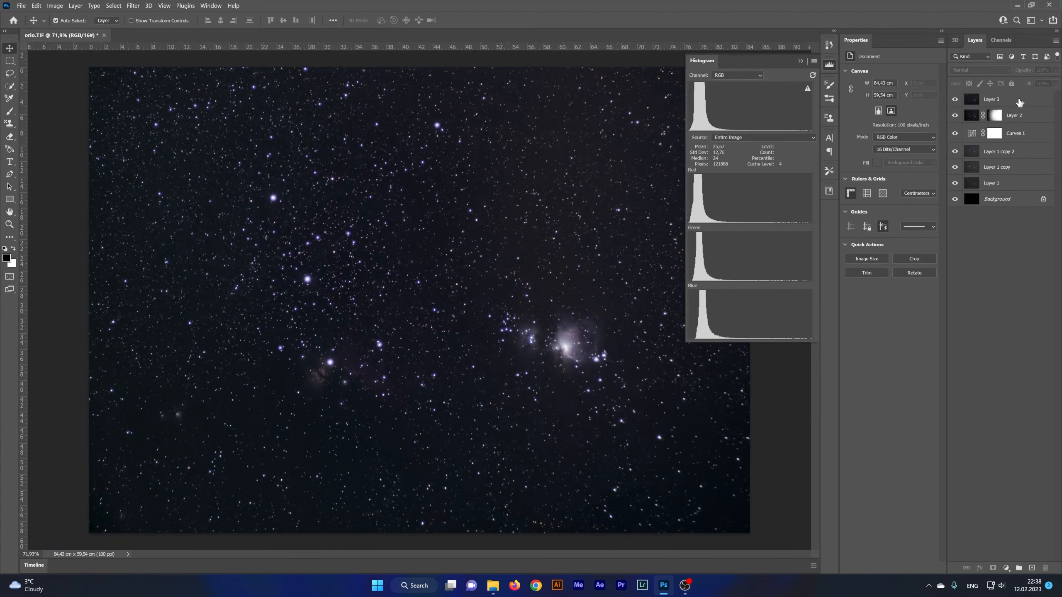
pyautogui.click(1019, 102)
# Crop the borders on all sides so the image measures about 71.7 × 50 cm
pyautogui.scroll(-1, 389, 385)
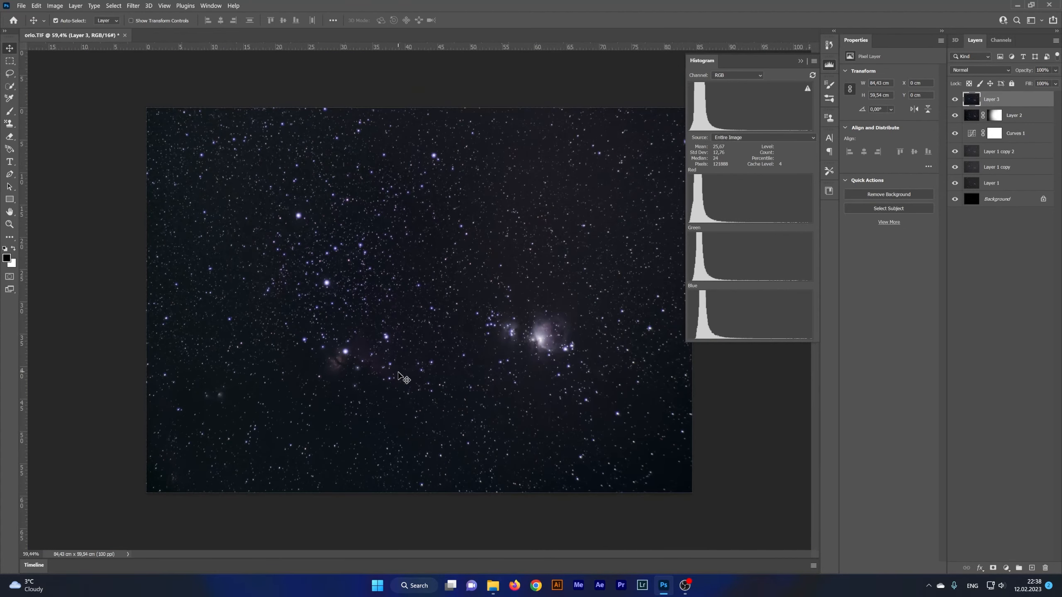
pyautogui.press('c')
pyautogui.moveTo(147, 108); pyautogui.dragTo(169, 136)
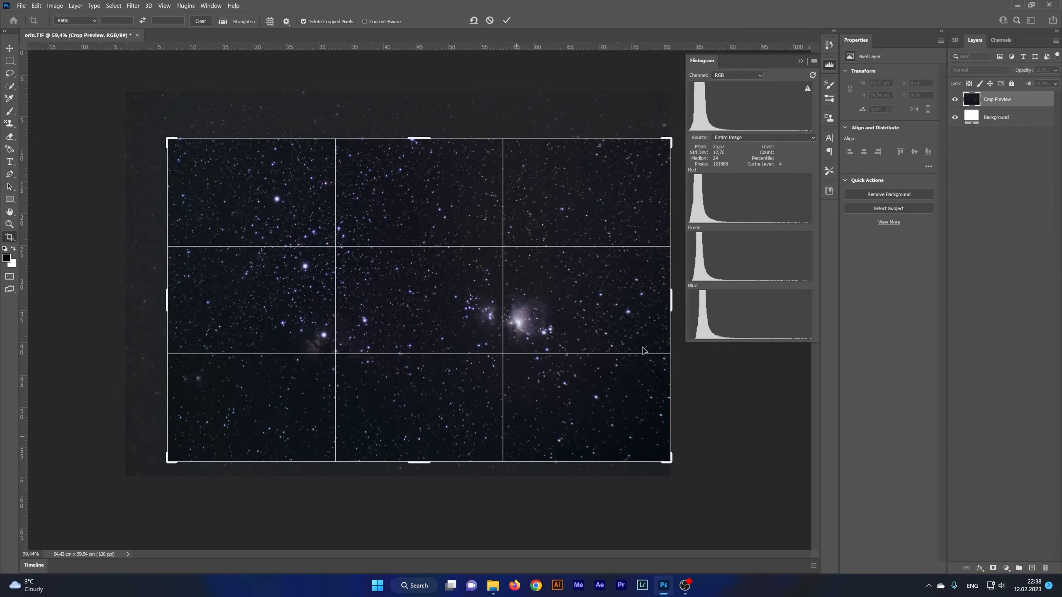
pyautogui.moveTo(672, 299); pyautogui.dragTo(654, 300)
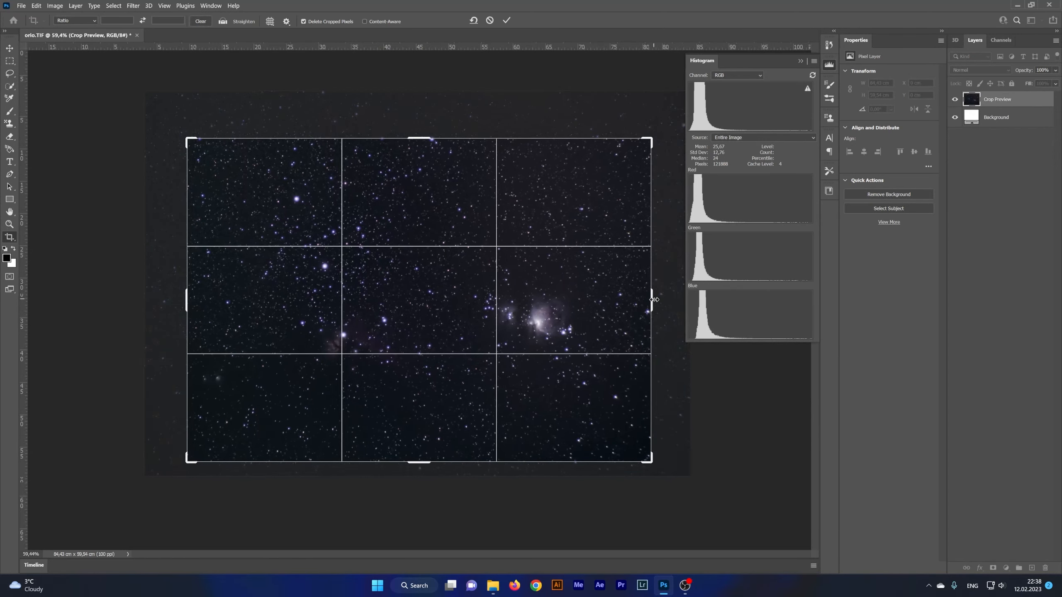
pyautogui.press('Return')
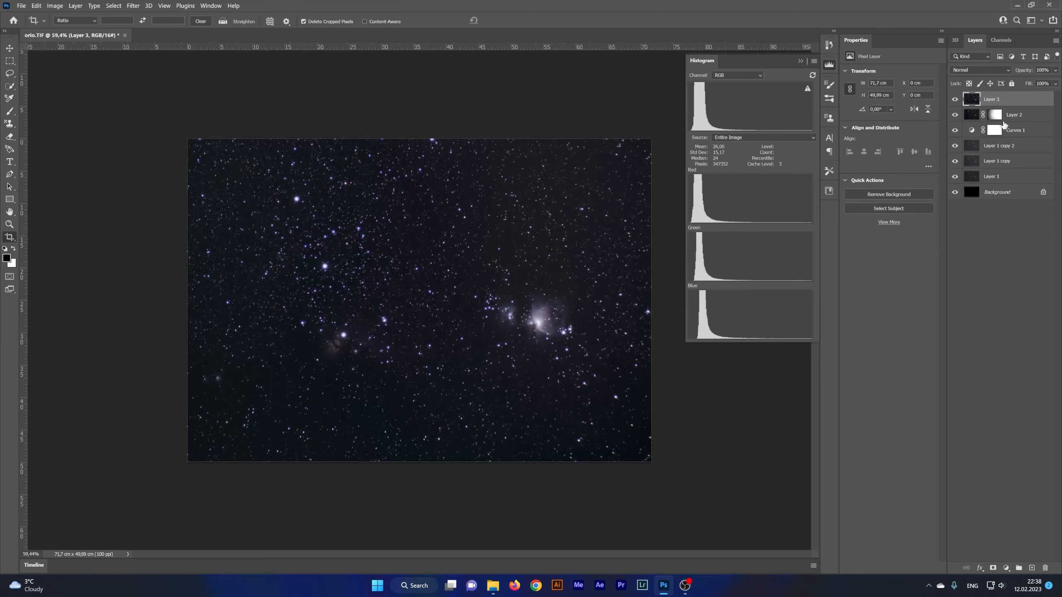
# Add a layer mask to Layer 3 and darken the layer's image with Levels, using a black input level of about 9
pyautogui.click(993, 568)
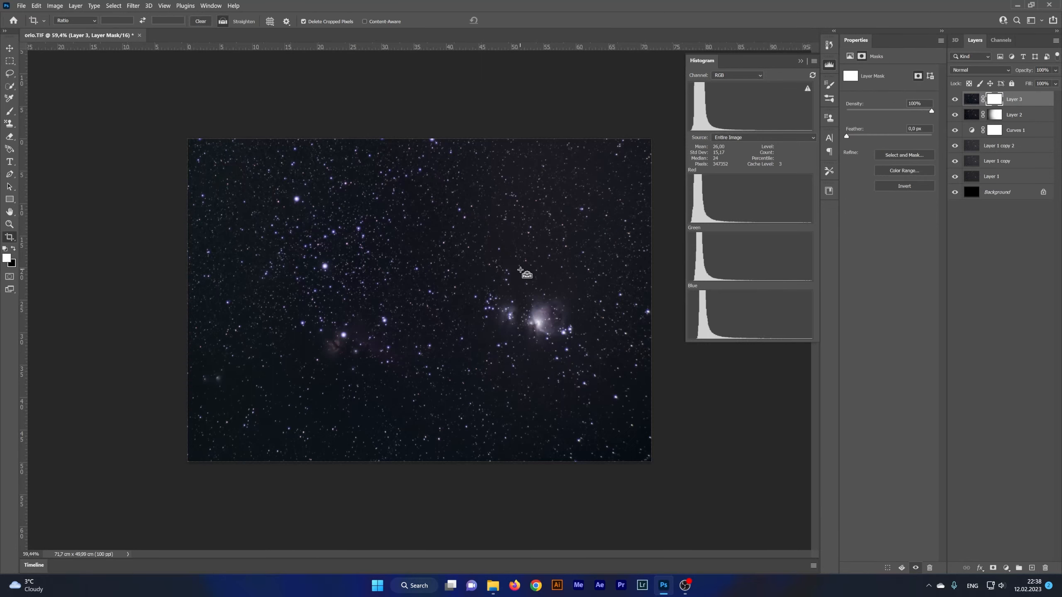
pyautogui.hotkey('ctrl', 'l')
pyautogui.click(937, 269)
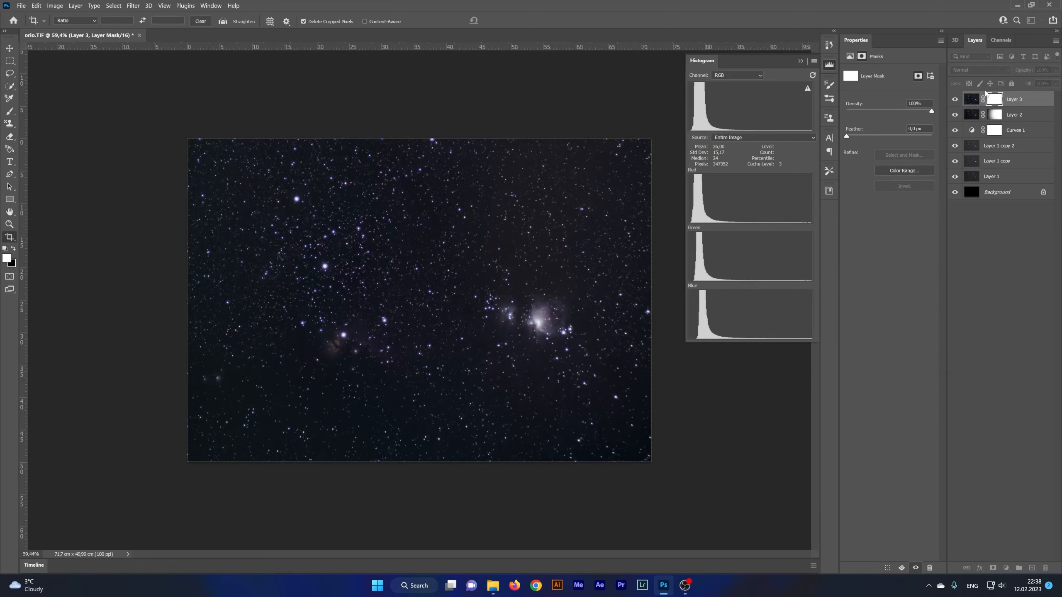
pyautogui.press('c')
pyautogui.click(971, 101)
pyautogui.hotkey('ctrl', 'l')
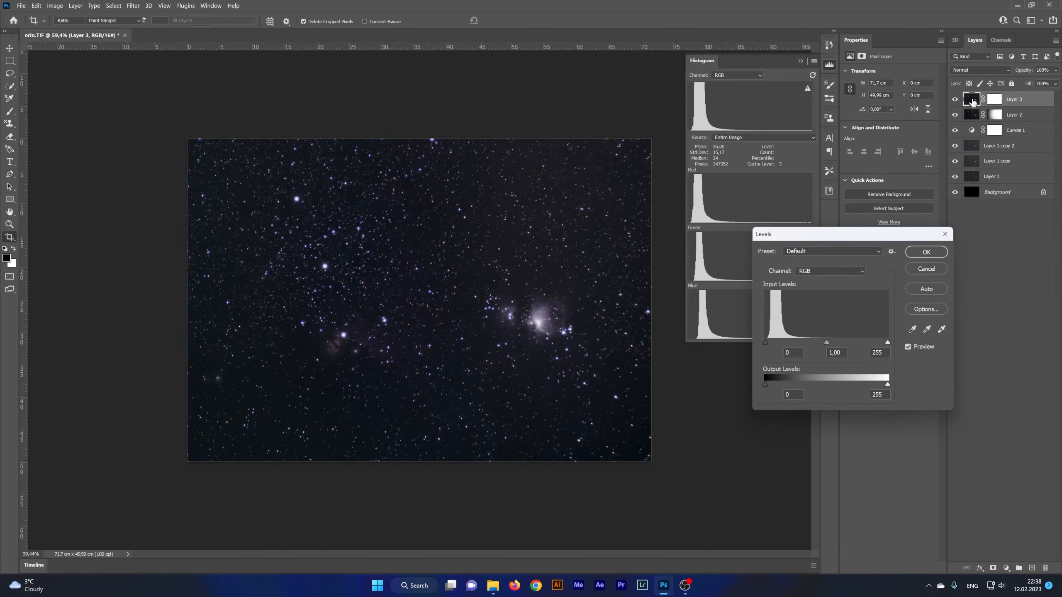
pyautogui.moveTo(764, 341); pyautogui.dragTo(768, 340)
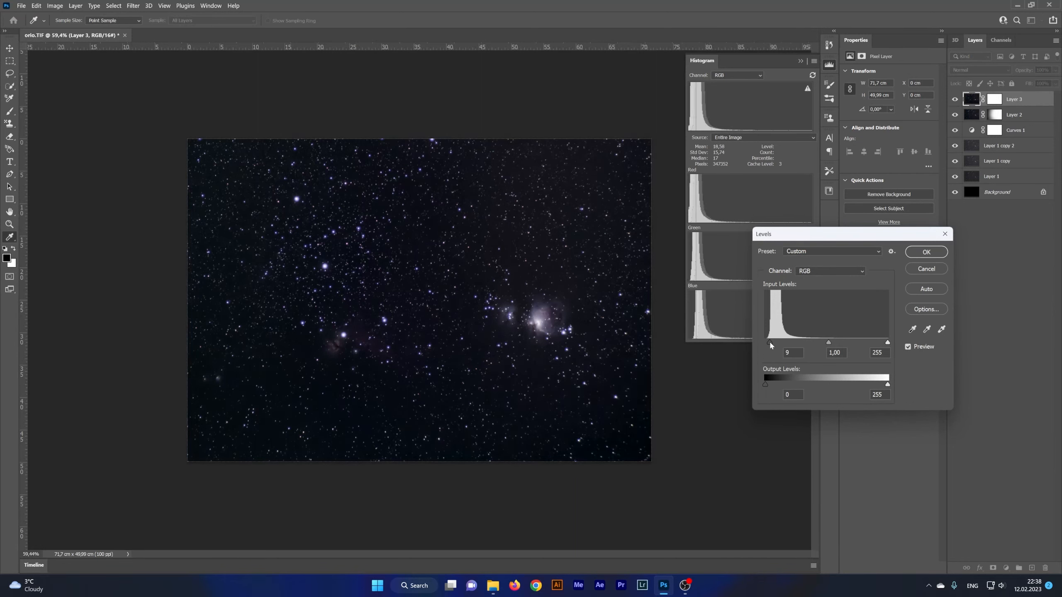
pyautogui.click(926, 252)
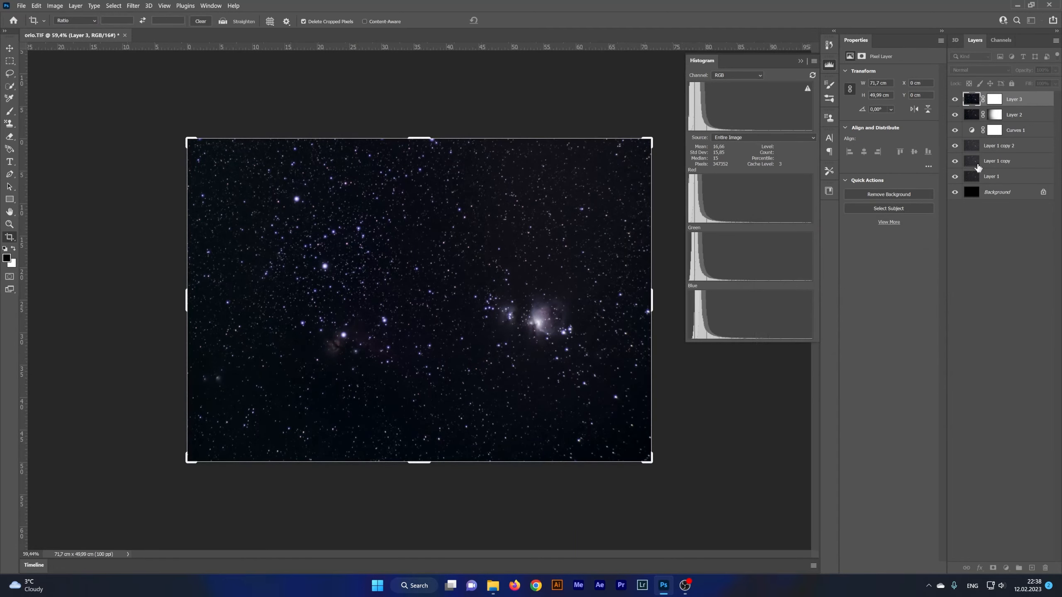
# Fill Layer 3's mask with a black-to-white linear gradient running from the image's left edge to its right edge
pyautogui.click(995, 99)
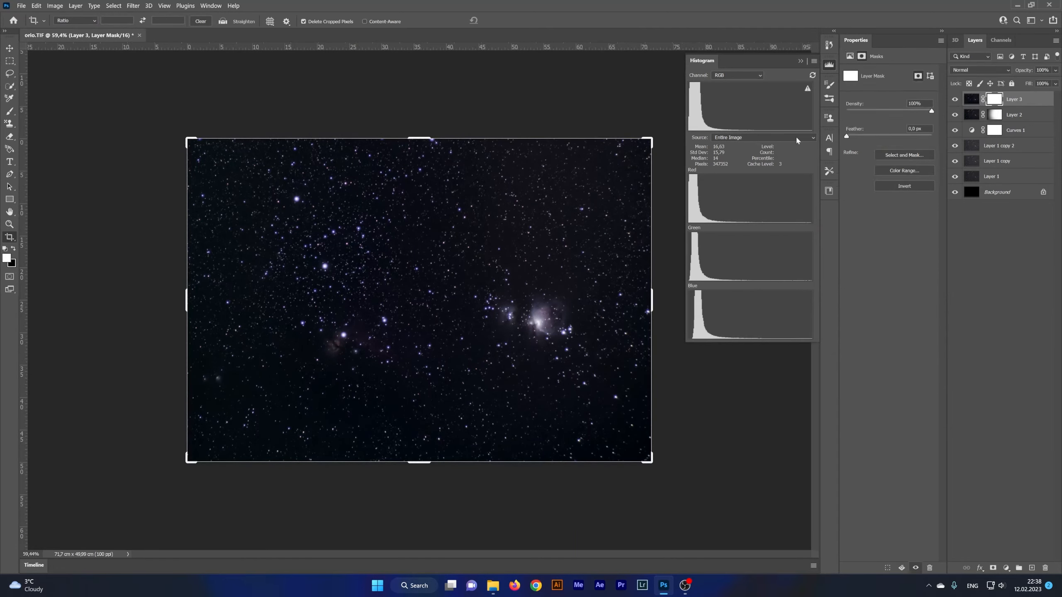
pyautogui.rightClick(10, 240)
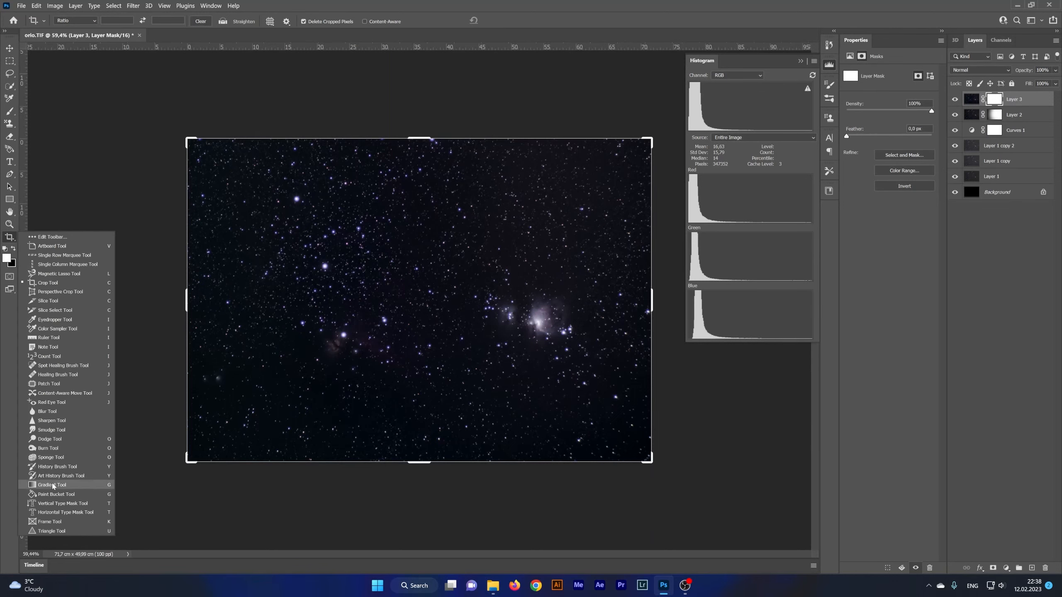
pyautogui.click(52, 486)
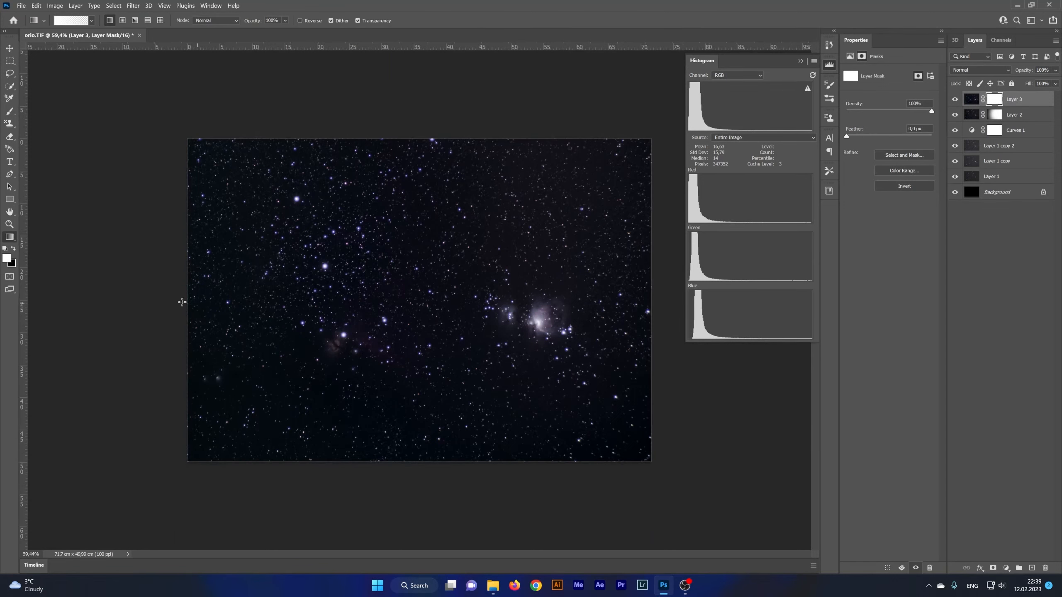
pyautogui.click(14, 249)
pyautogui.moveTo(187, 302); pyautogui.dragTo(640, 295)
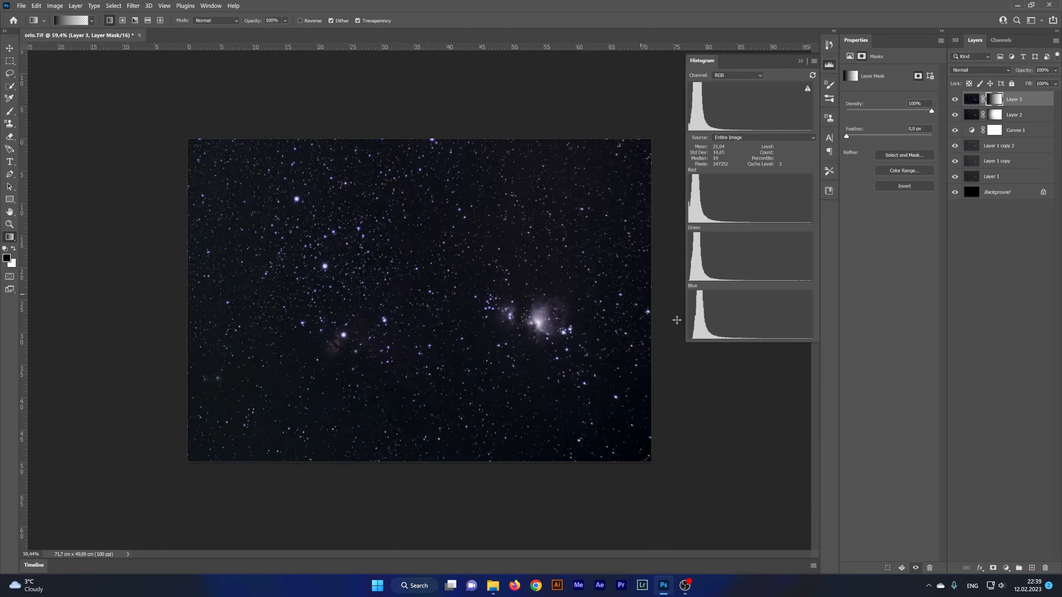
pyautogui.click(954, 100)
pyautogui.click(955, 102)
# Paint black onto Layer 3's gradient mask with a very large soft brush at 42% opacity and compare with the layer hidden
pyautogui.press('b')
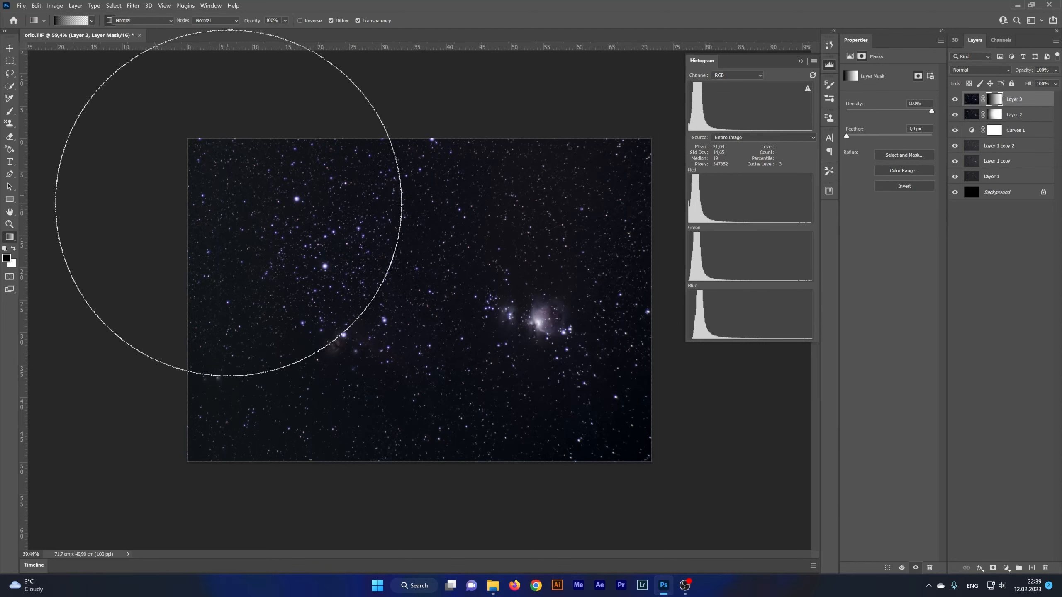
pyautogui.moveTo(192, 21); pyautogui.dragTo(163, 27)
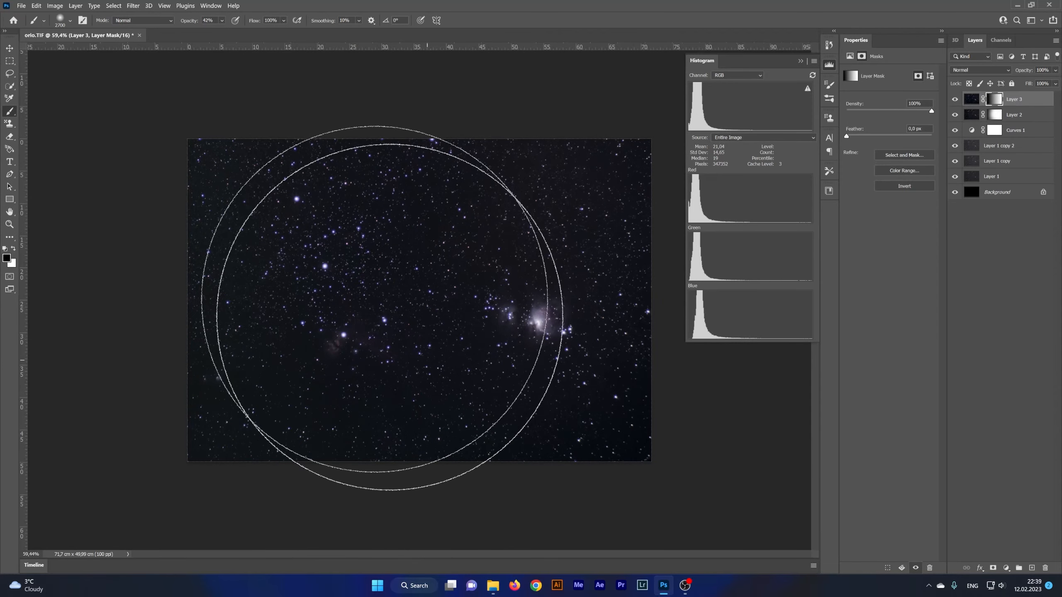
pyautogui.click(955, 100)
pyautogui.click(955, 100)
pyautogui.click(955, 100)
pyautogui.click(955, 101)
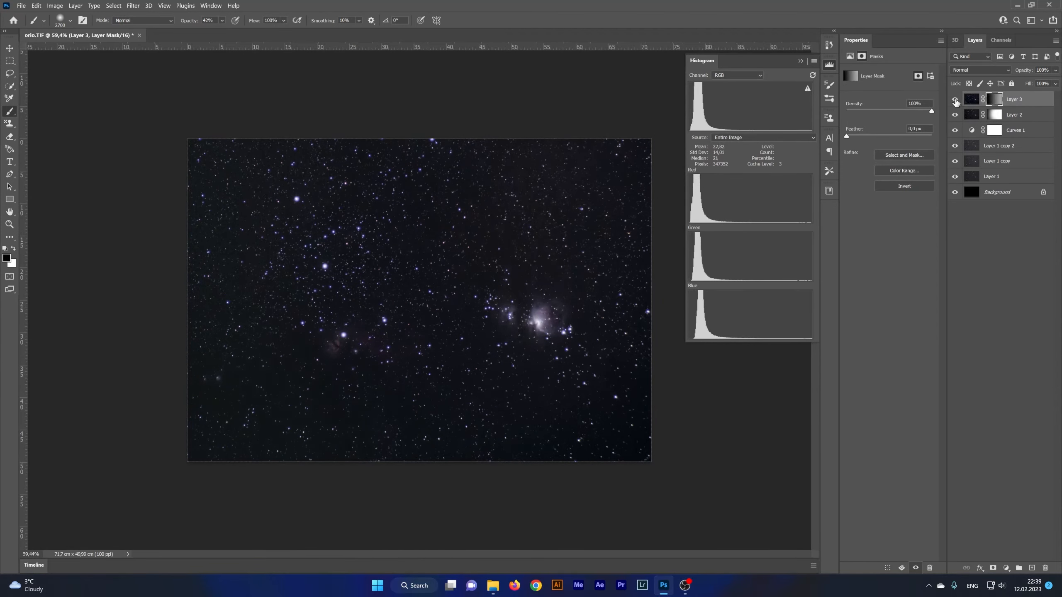
# Stamp all visible layers into a new merged layer above Layer 3
pyautogui.click(989, 339)
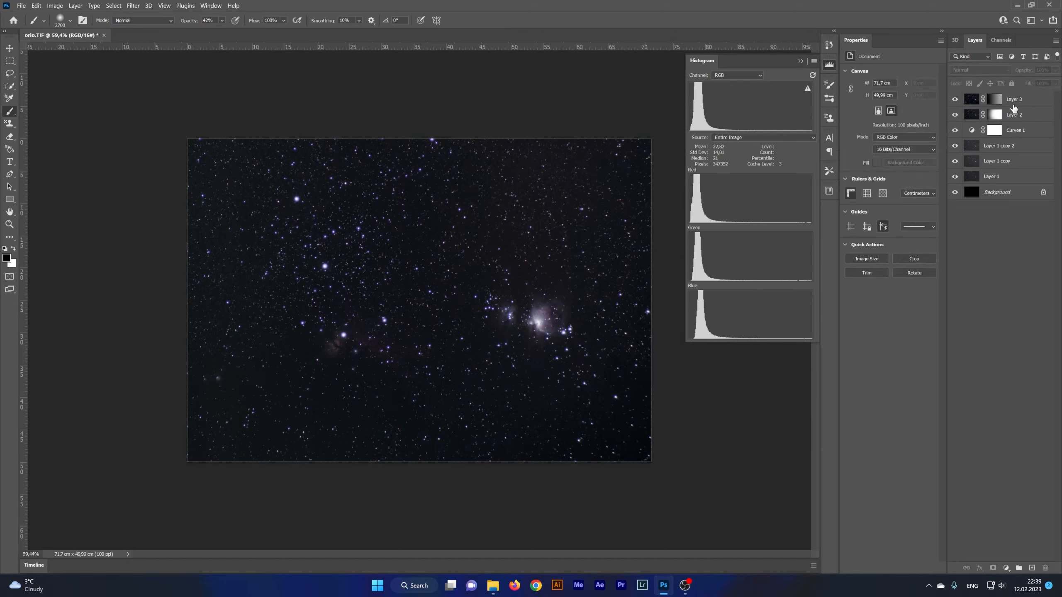
pyautogui.click(972, 101)
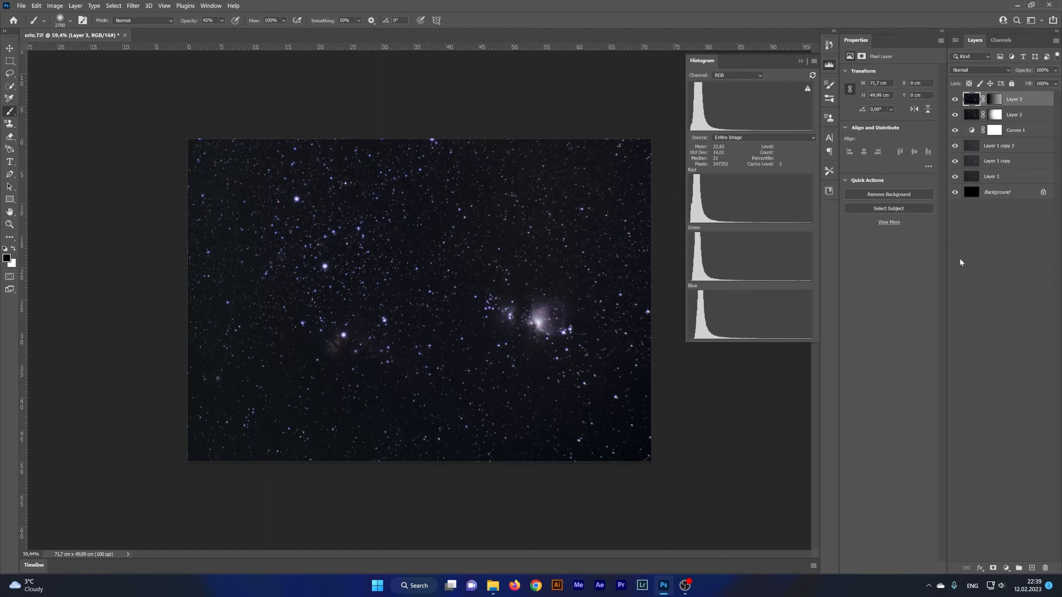
pyautogui.hotkey('ctrl', 'alt', 'shift', 'e')
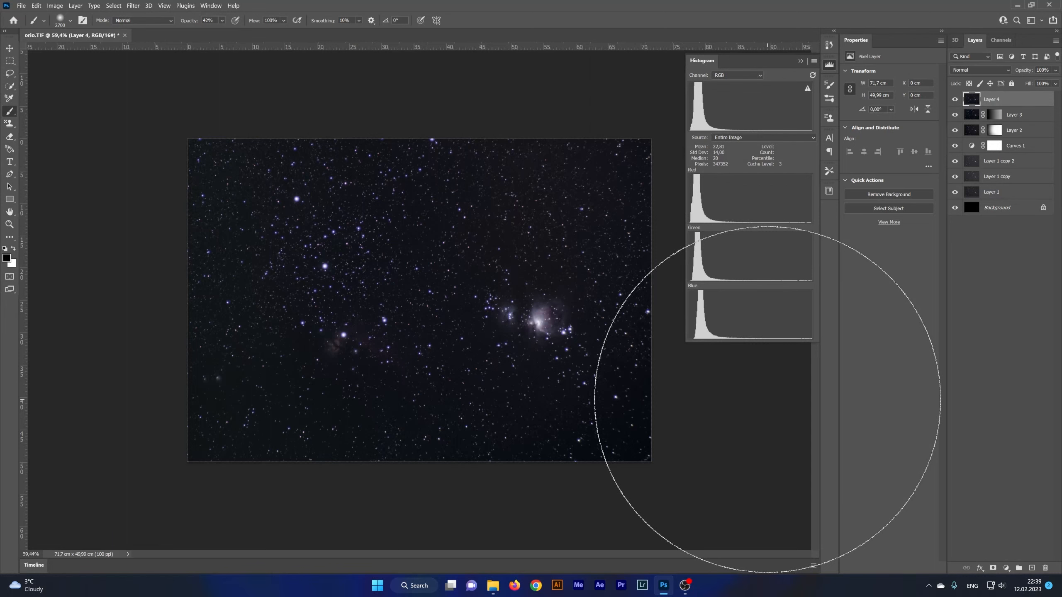
# Open the Hue/Saturation adjustment for the merged top layer
pyautogui.hotkey('ctrl', 'u')
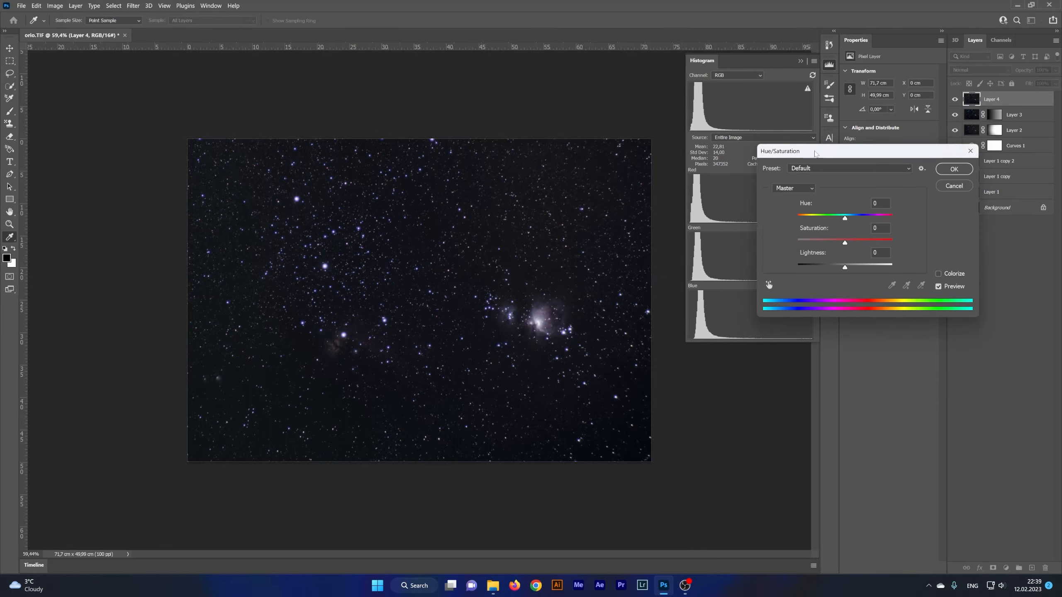
pyautogui.moveTo(814, 154); pyautogui.dragTo(747, 151)
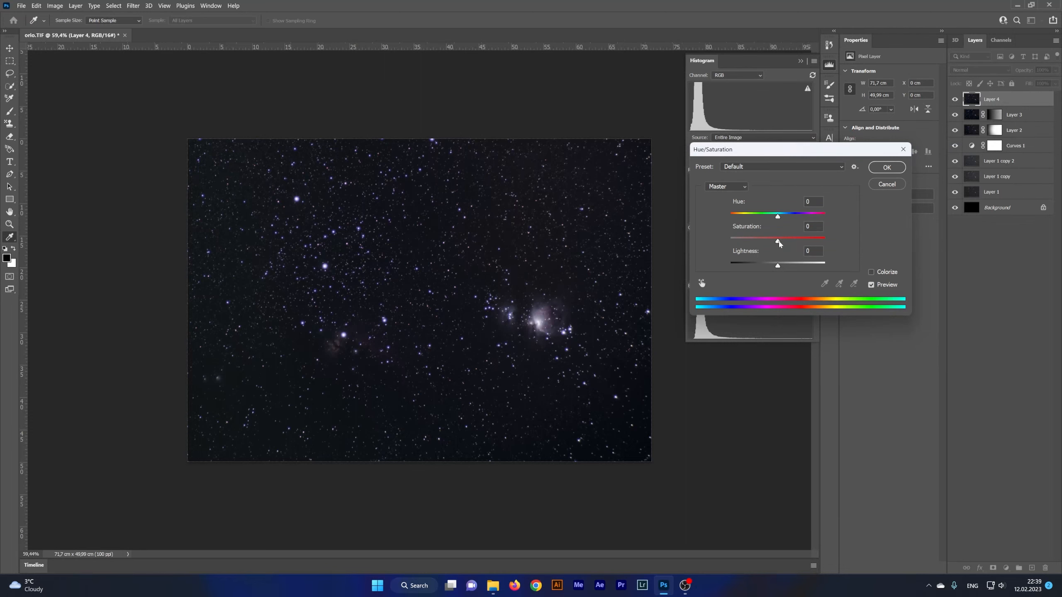